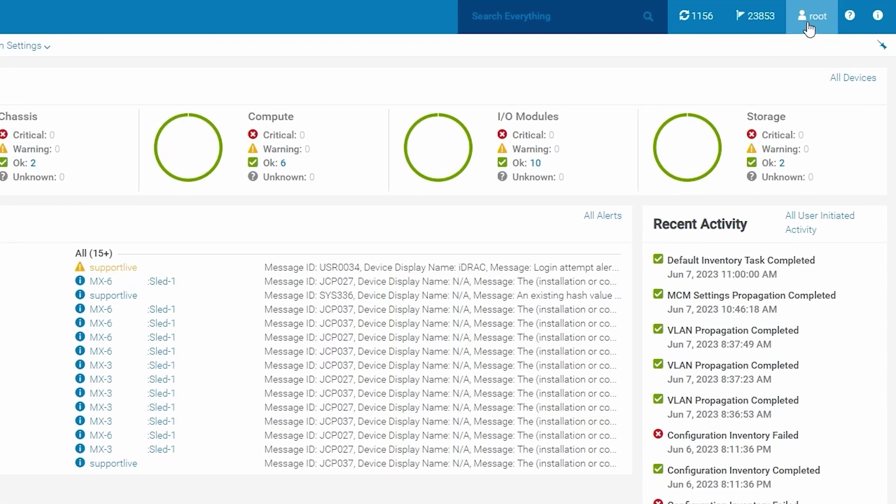
- Open the MX-3 :Sled-1 overview from the Devices > Compute list
mouse_move(845, 47)
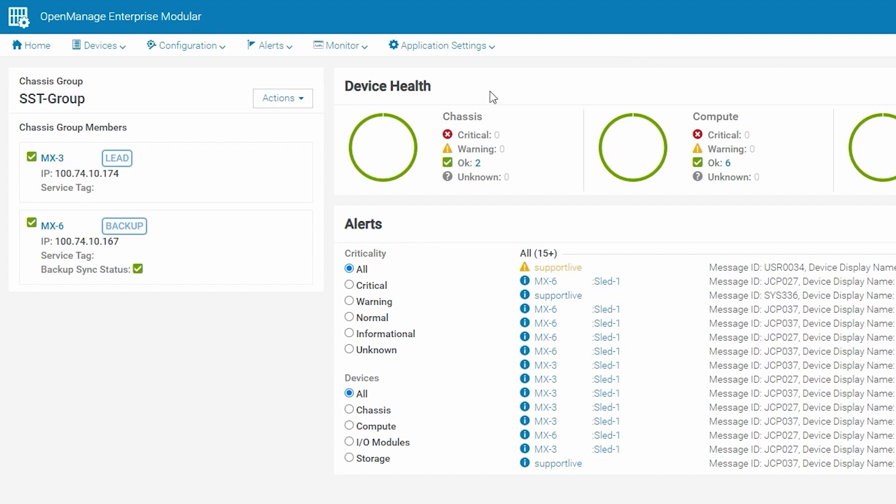
left_click(120, 54)
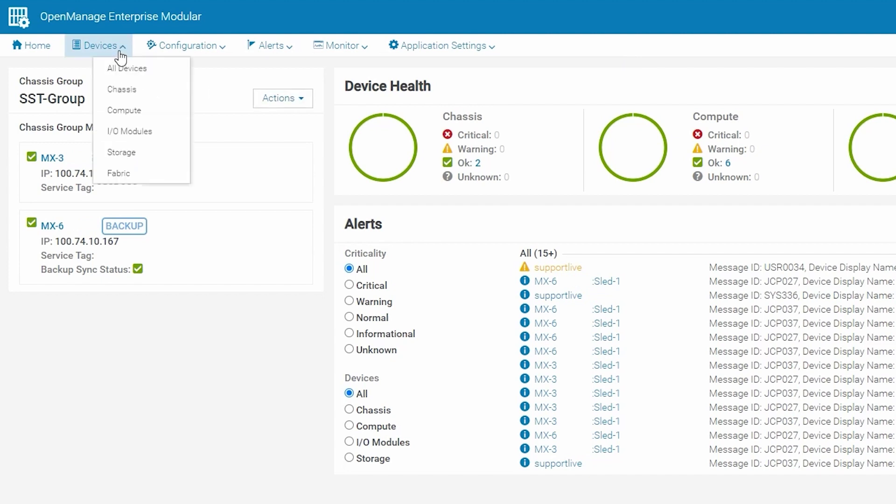
left_click(124, 112)
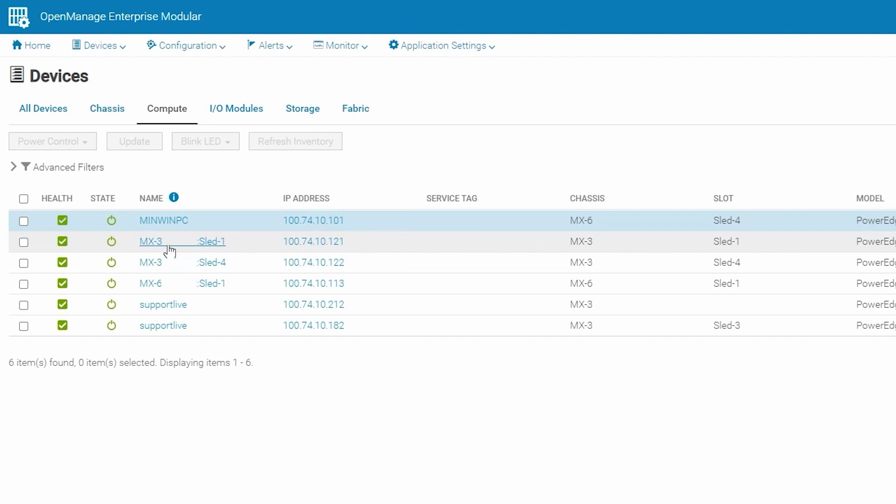
left_click(170, 241)
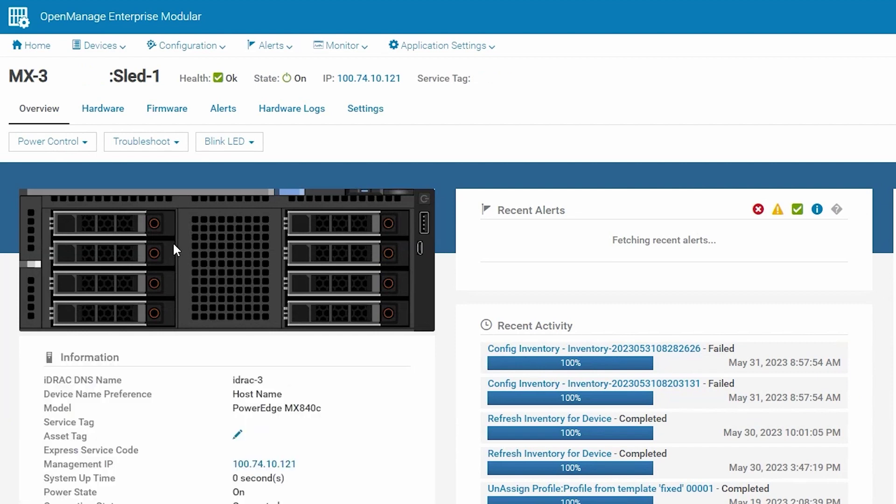
- Open Troubleshoot > Extract SupportAssist Collection and set Saved File Location to Locally to device
left_click(170, 146)
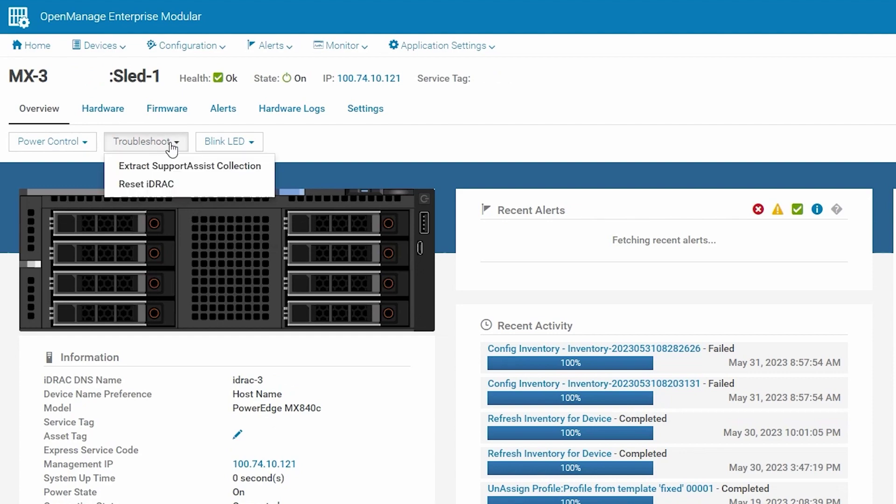
left_click(189, 167)
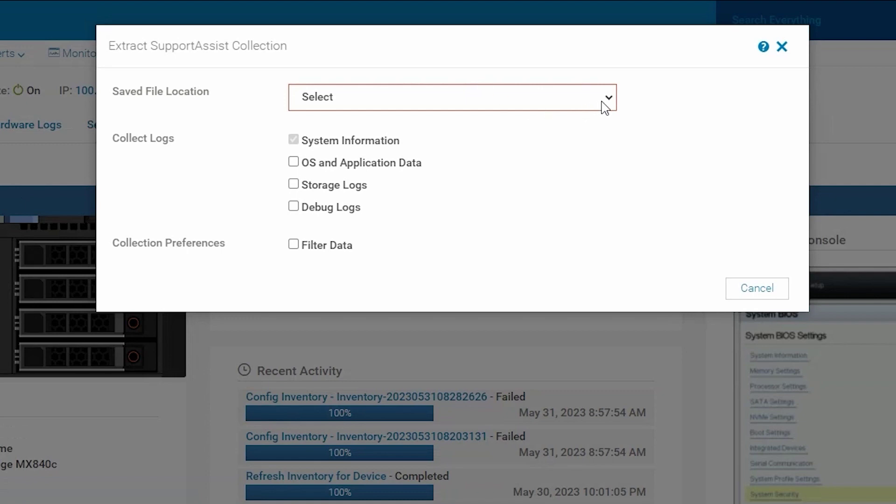
left_click(751, 93)
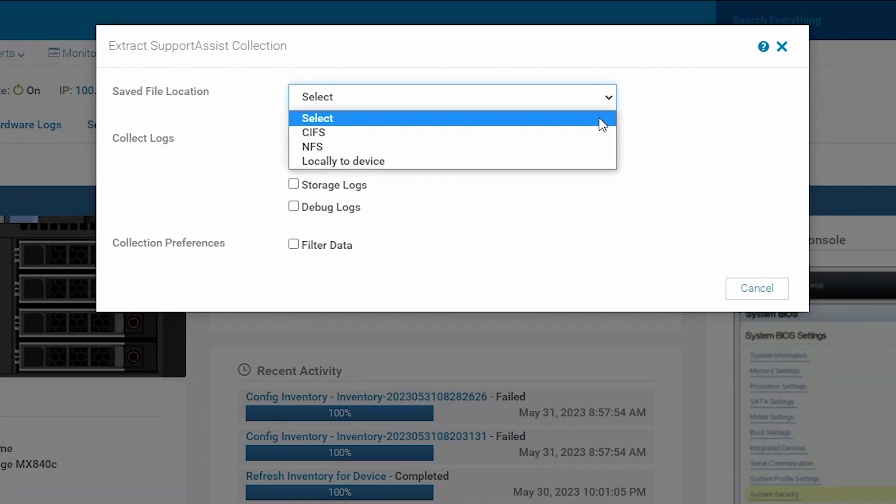
left_click(593, 159)
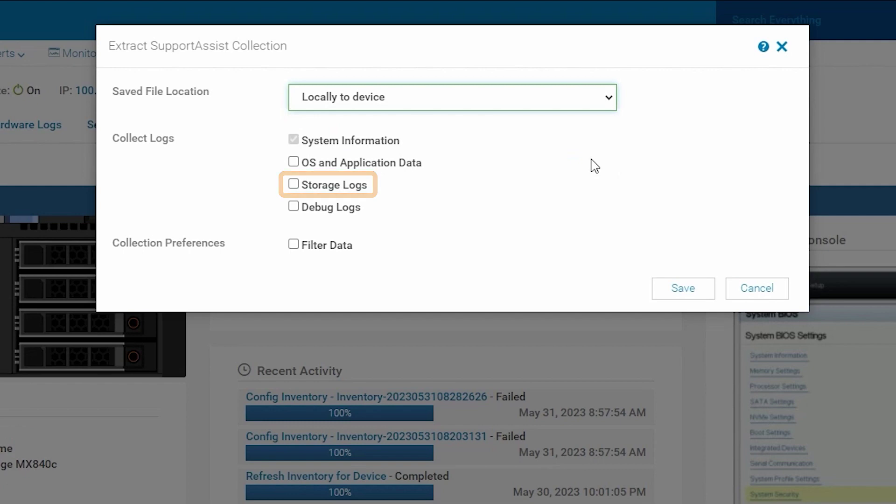
- Include Debug Logs in the collection and save to create the extraction job
left_click(293, 207)
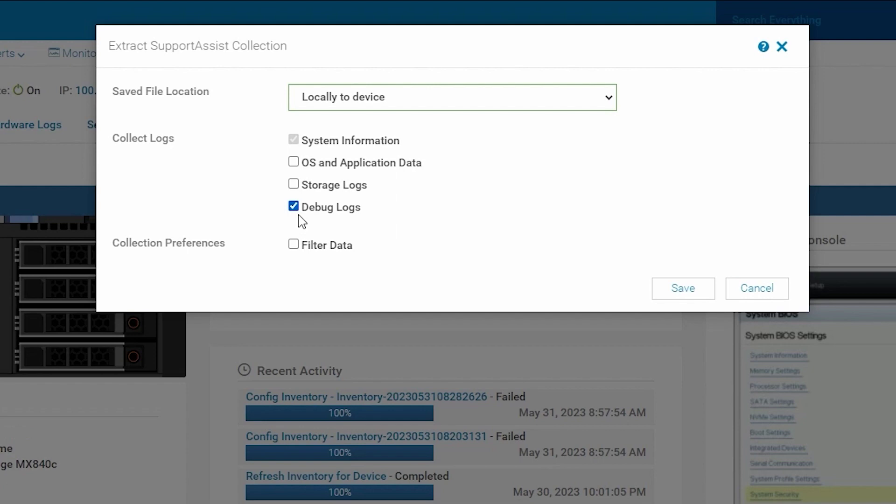
left_click(670, 292)
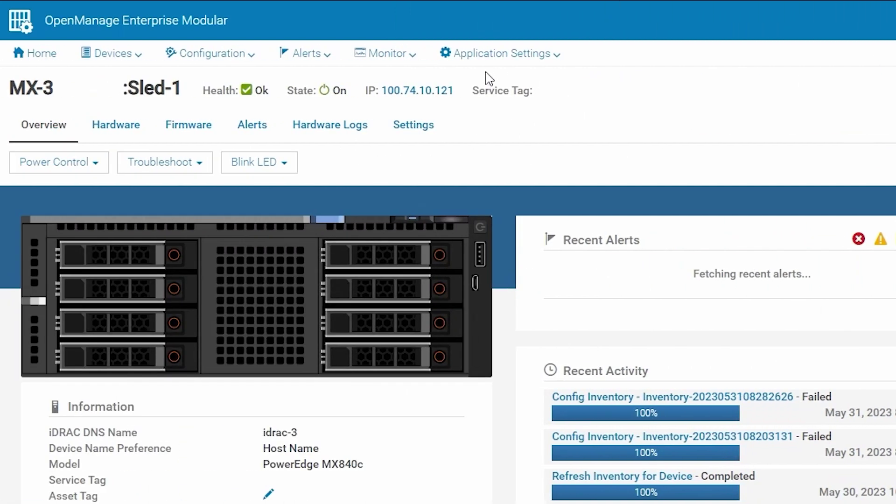
- View the Extract SupportAssist Collection job details, completed at 100% after 00:04:06
left_click(76, 57)
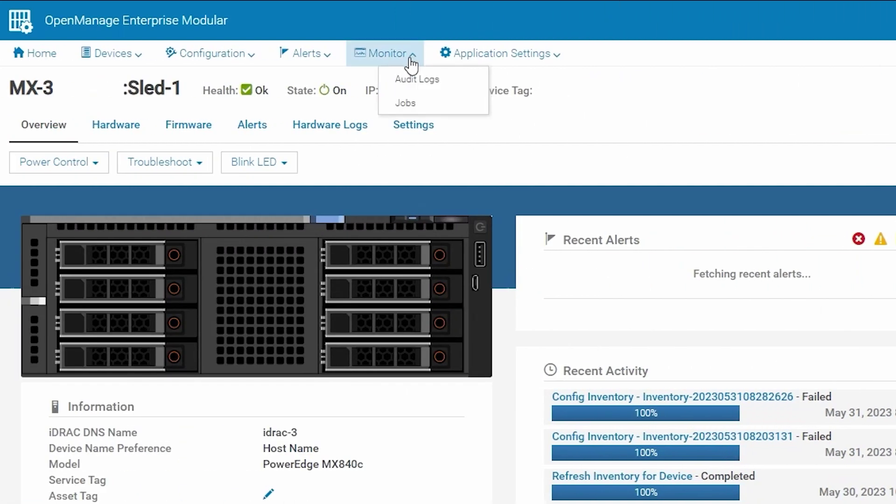
left_click(406, 102)
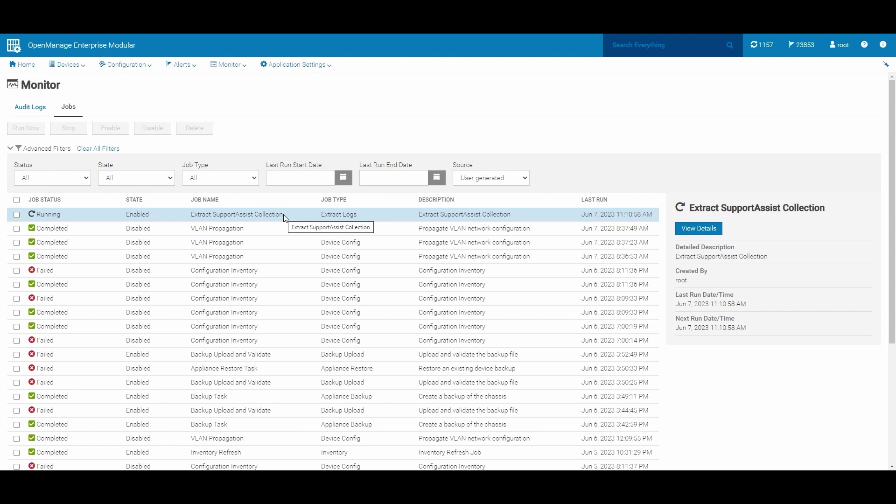
left_click(717, 230)
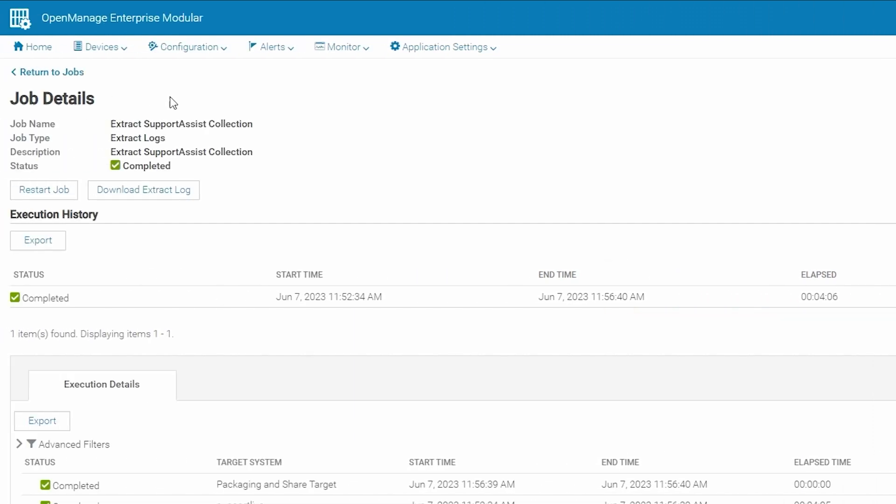
- Open the supportlive sled and bring up Extract SupportAssist Collection, showing the 6/7/23 11:56 AM log
left_click(126, 49)
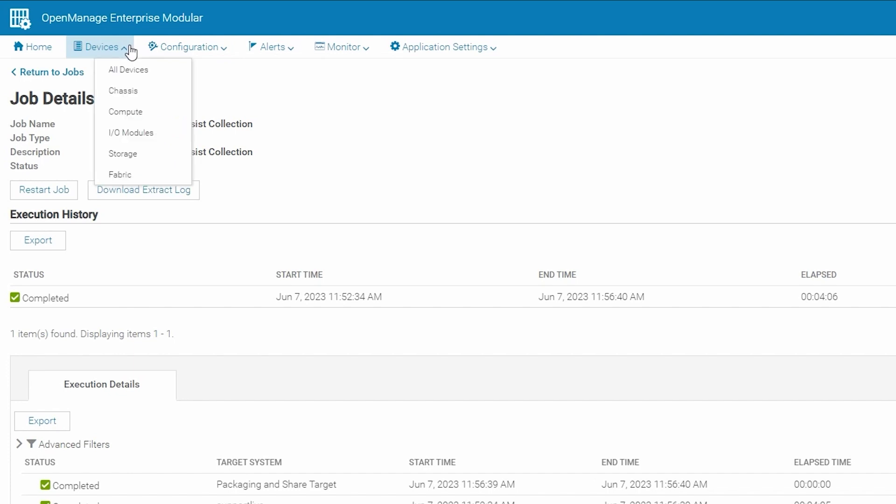
left_click(126, 114)
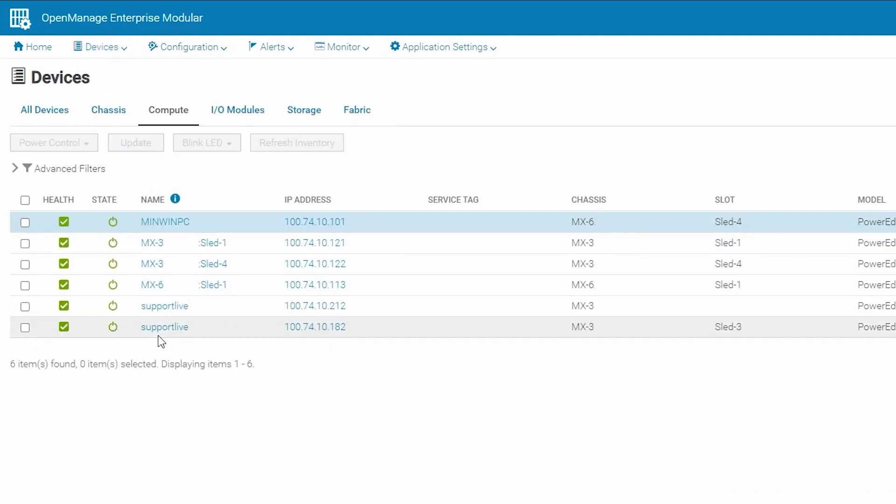
left_click(165, 329)
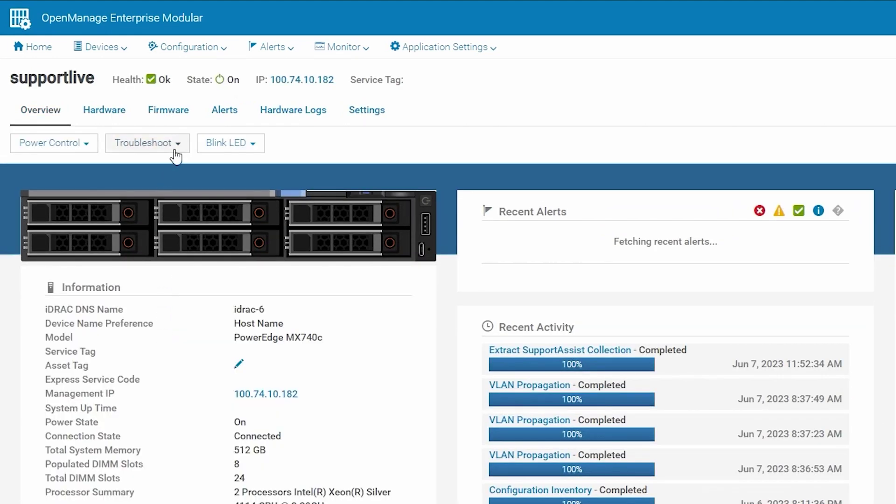
left_click(178, 152)
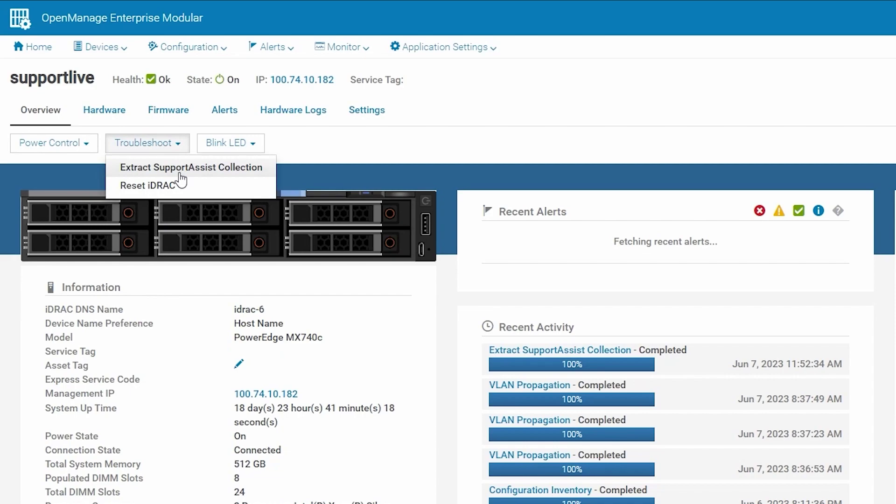
left_click(180, 171)
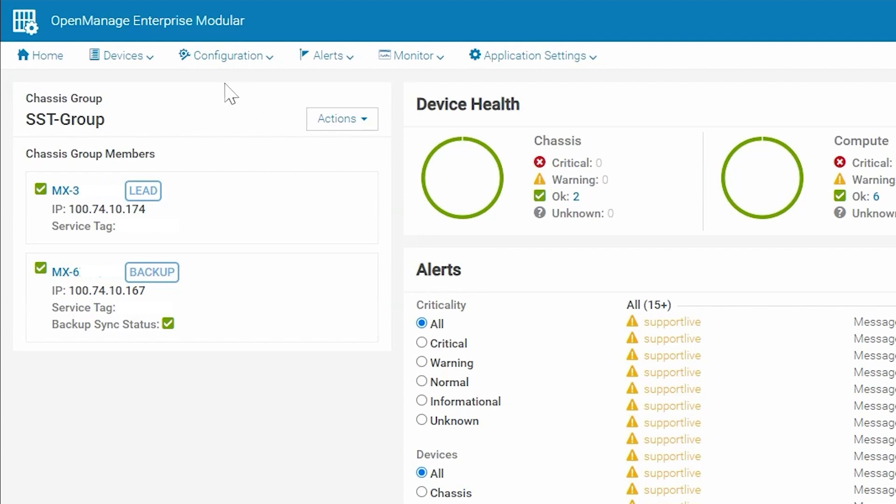
- Select the MX-3 chassis and MINWINPC sled in the All Devices list
left_click(132, 60)
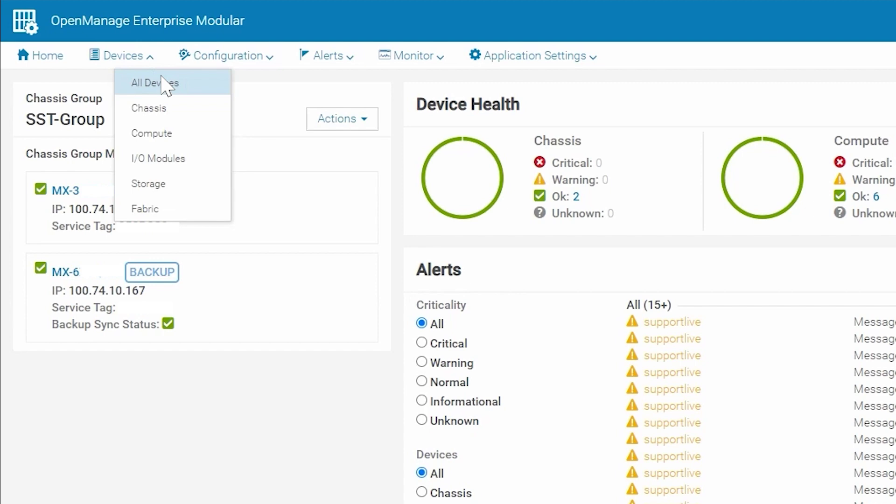
left_click(161, 82)
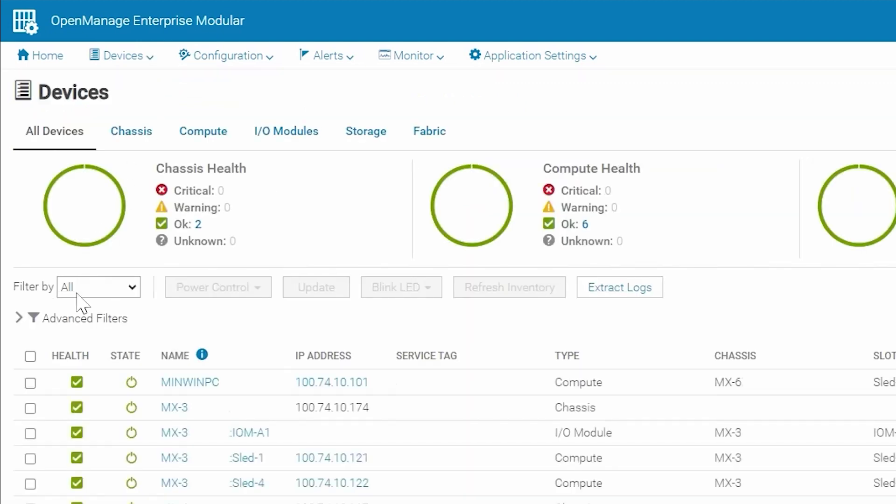
left_click(30, 408)
left_click(29, 382)
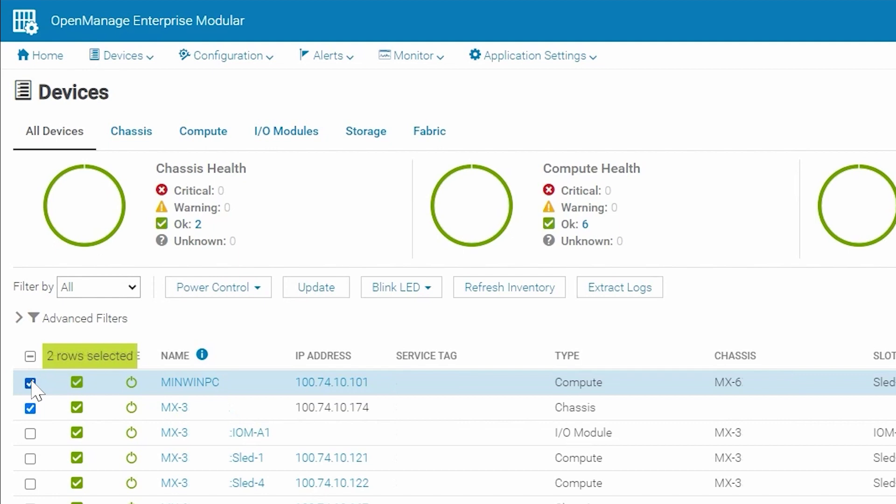
- Extract logs for both devices, changing Saved File Location from NFS to Locally to device
left_click(595, 290)
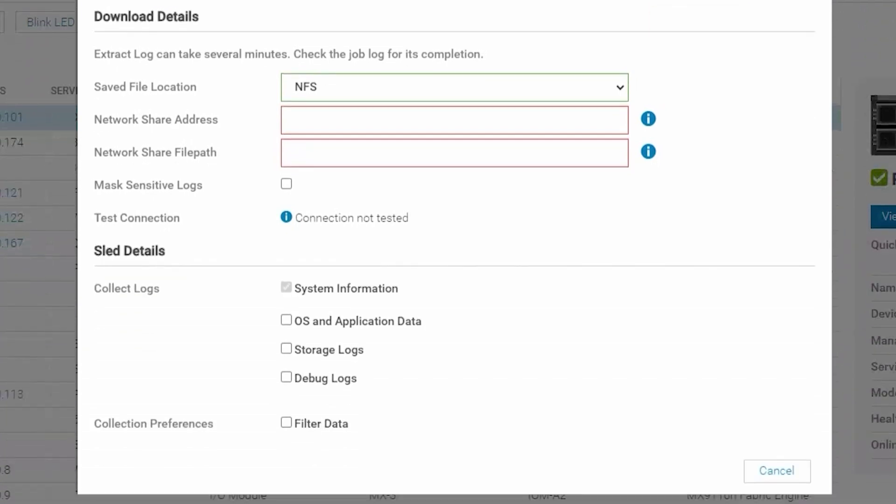
left_click(448, 96)
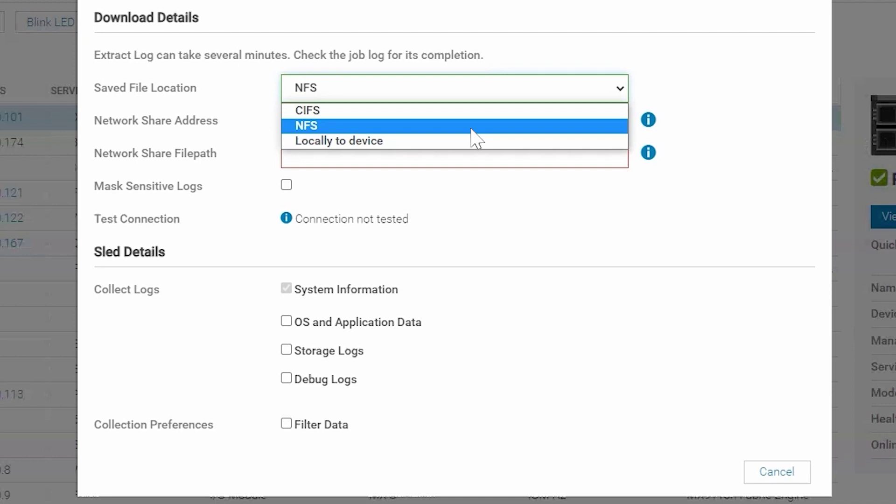
left_click(471, 141)
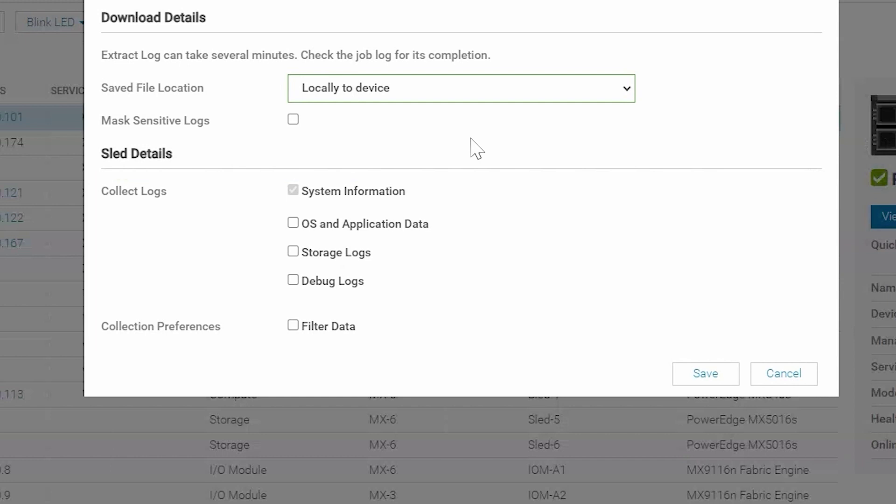
left_click(720, 379)
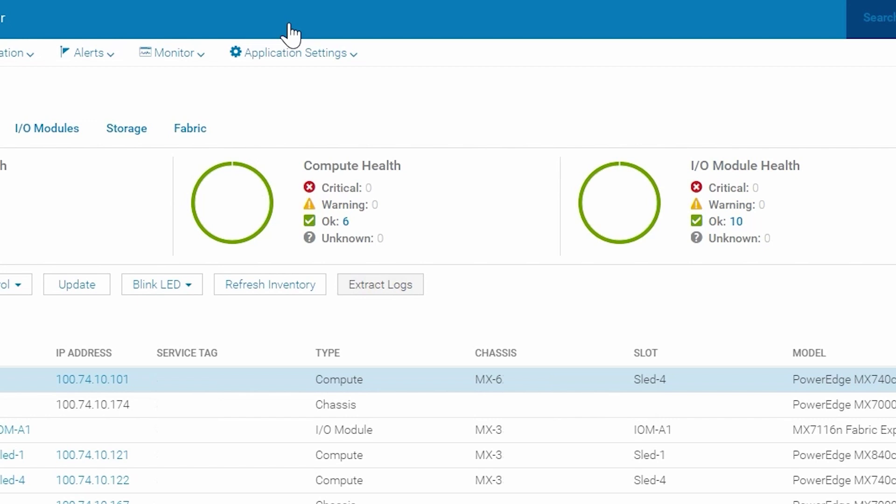
- View the completed Extract Log job details, run 8:42:01–8:52:26 AM on Jun 13, 2023
left_click(438, 61)
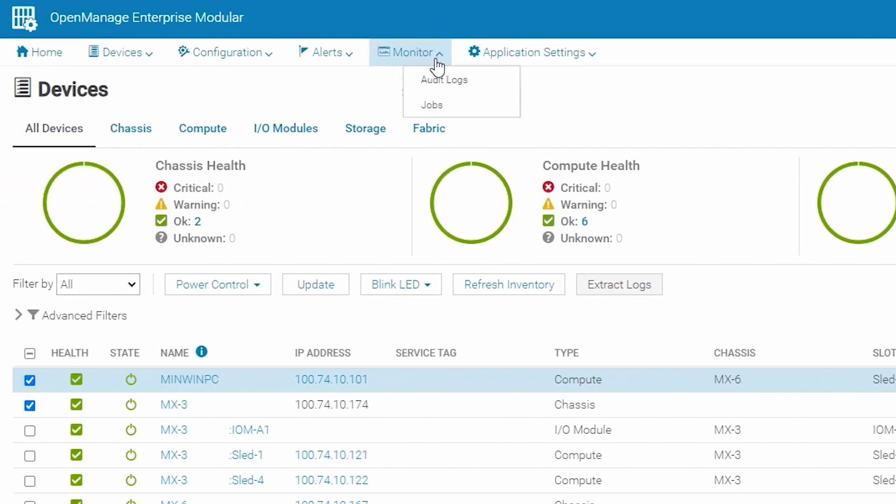
left_click(432, 105)
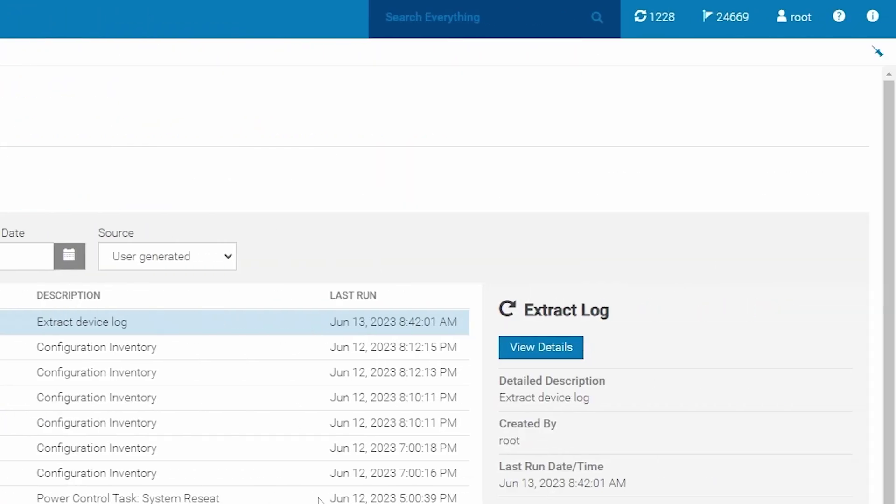
left_click(538, 357)
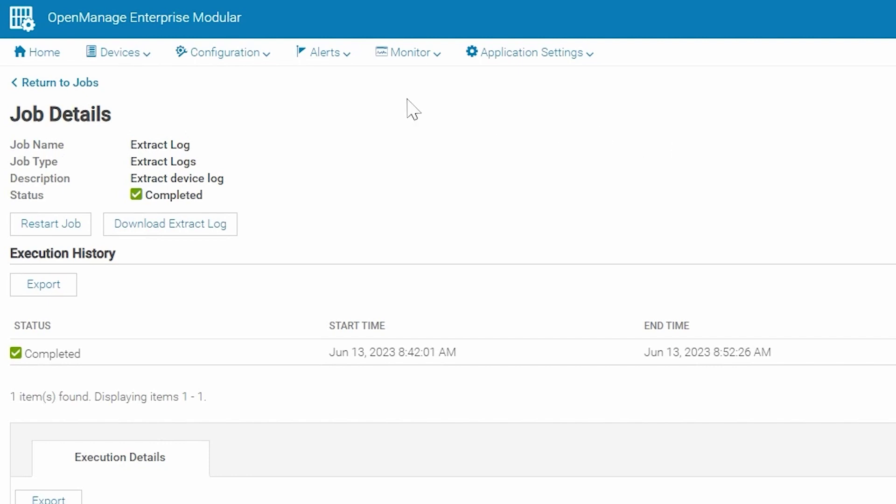
left_click(140, 60)
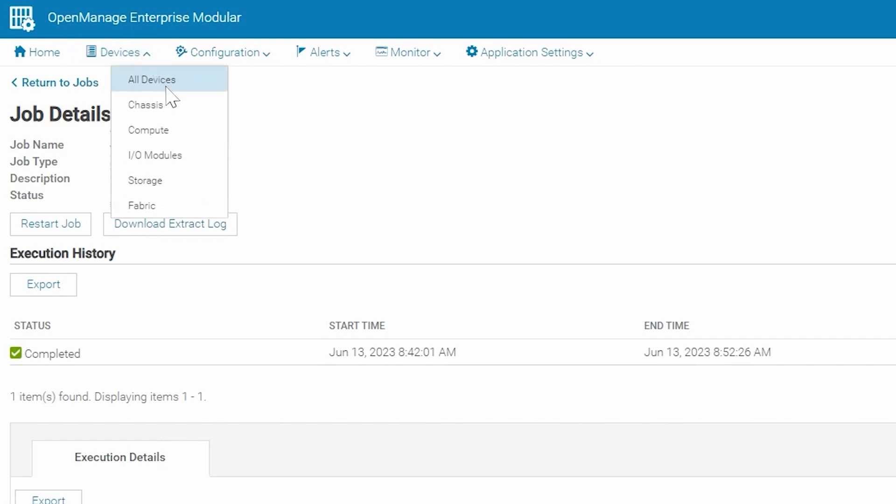
- Open Extract Logs from All Devices to reach the 6/13/23 8:52 AM log for download
left_click(166, 87)
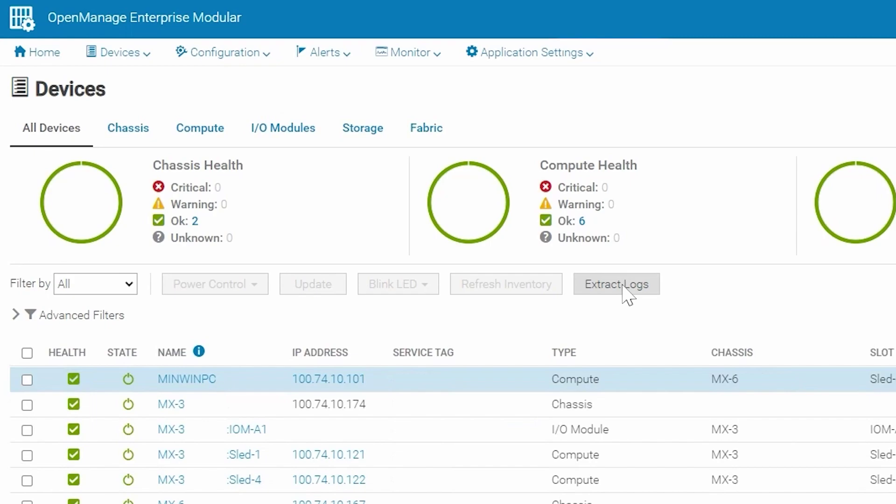
left_click(626, 294)
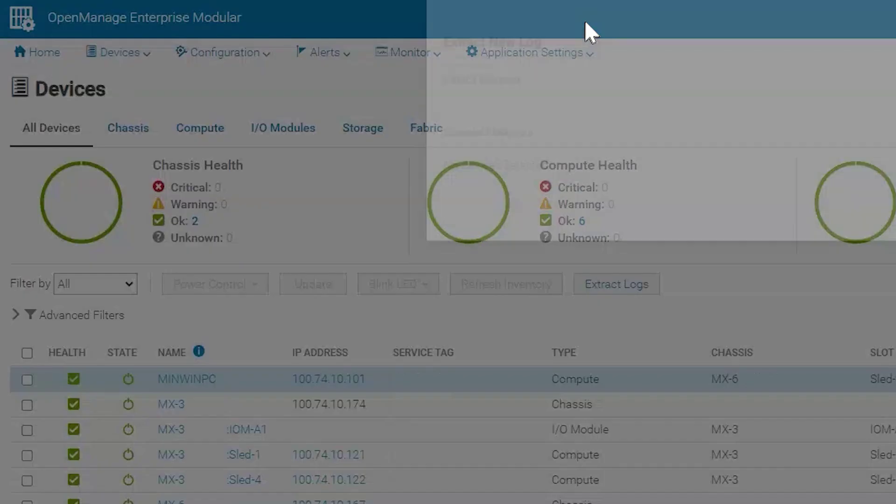